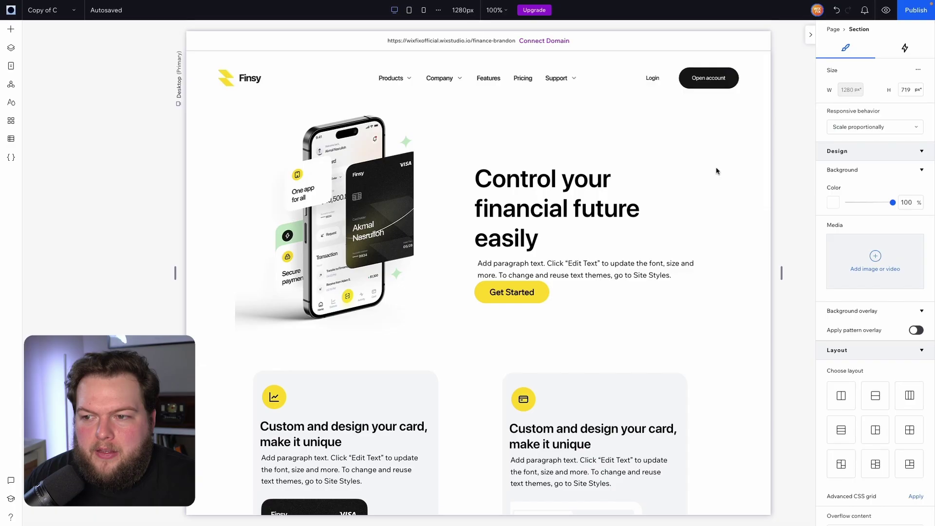
{"action": "scroll", "coordinate": [716, 171], "scroll_direction": "down", "scroll_amount": 6}
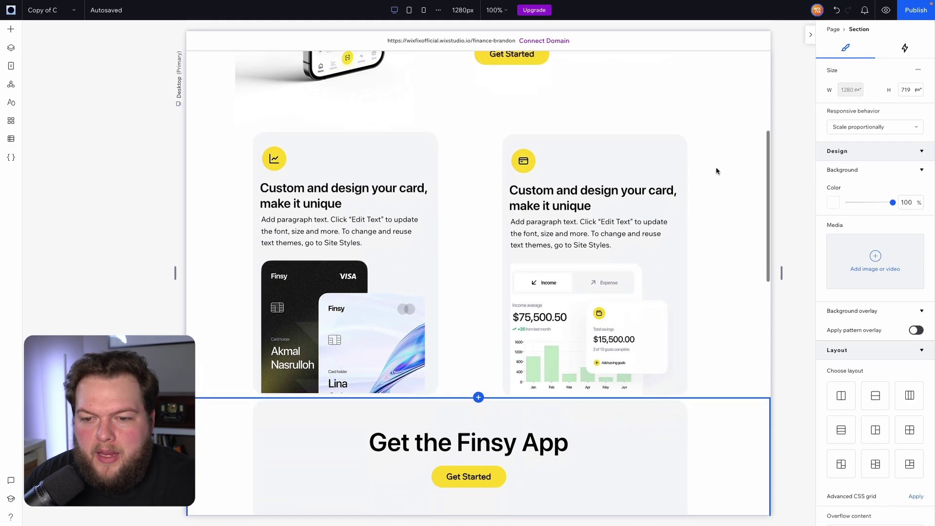
{"action": "scroll", "coordinate": [716, 171], "scroll_direction": "down", "scroll_amount": 8}
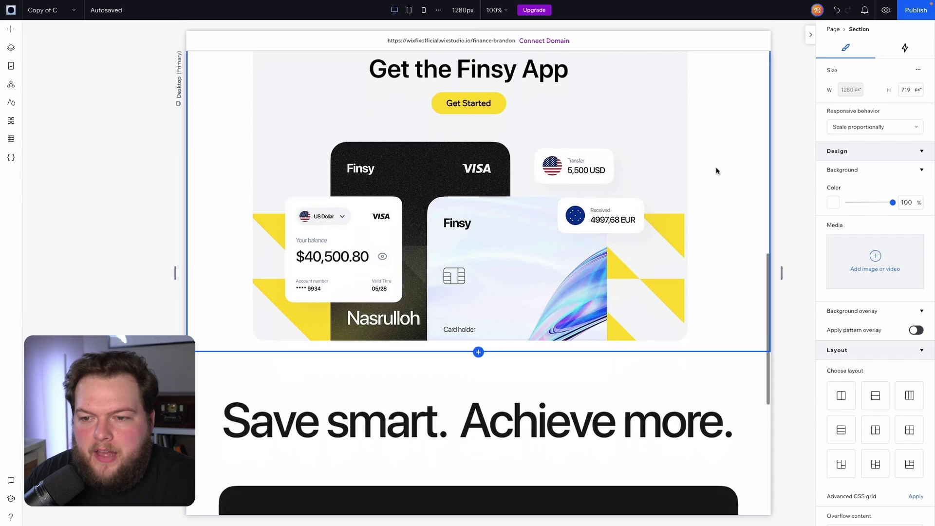
{"action": "scroll", "coordinate": [716, 171], "scroll_direction": "up", "scroll_amount": 14}
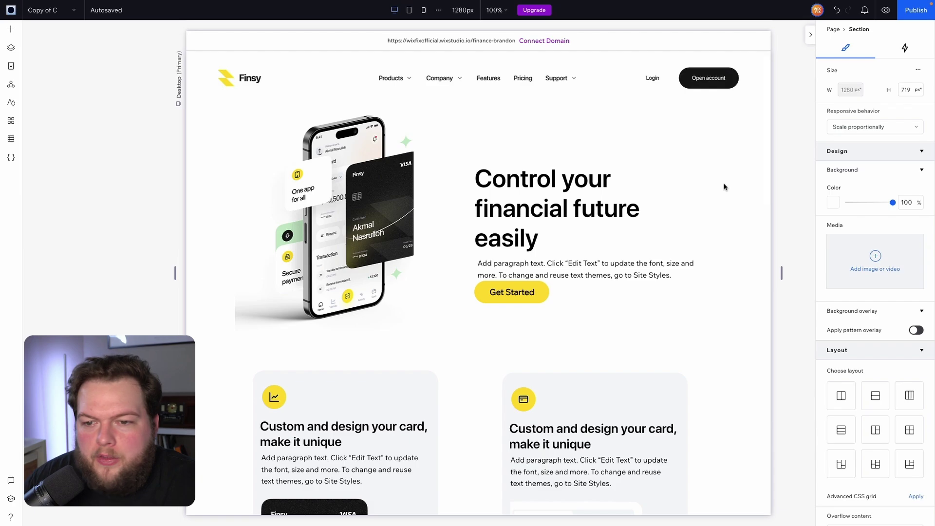
{"action": "left_click", "coordinate": [730, 159]}
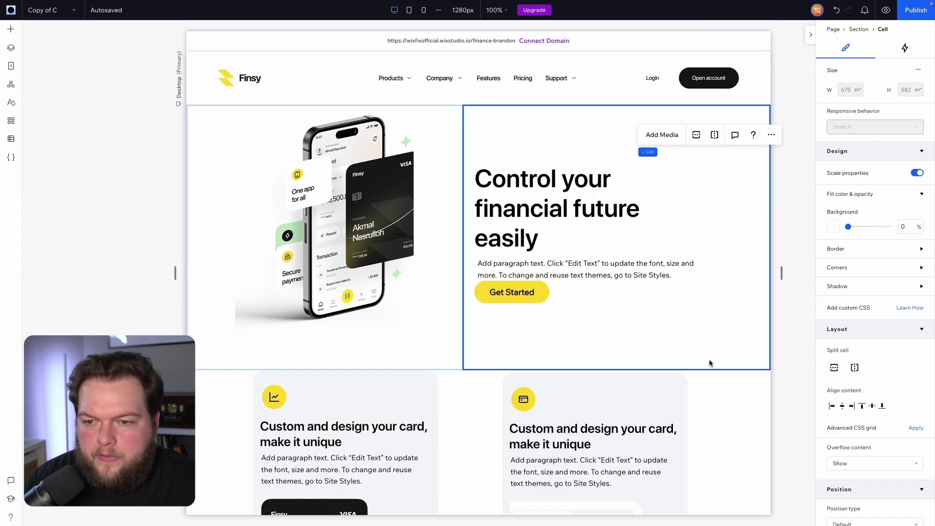
{"action": "left_click", "coordinate": [724, 266]}
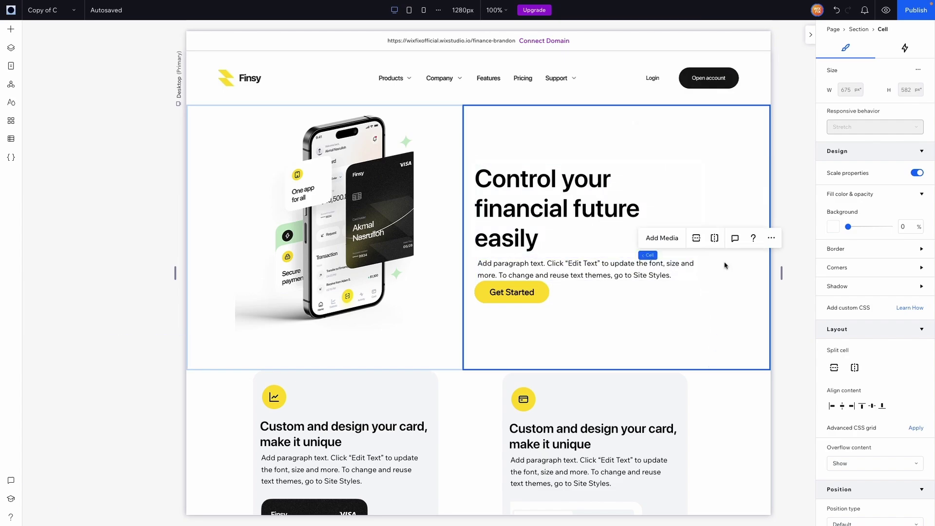
{"action": "left_click", "coordinate": [438, 344]}
{"action": "left_click", "coordinate": [497, 345]}
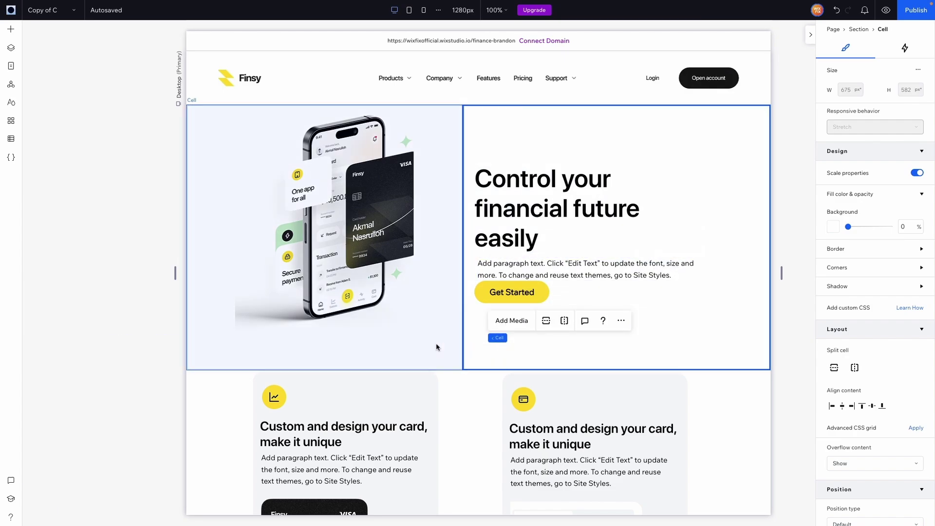
{"action": "left_click", "coordinate": [483, 355]}
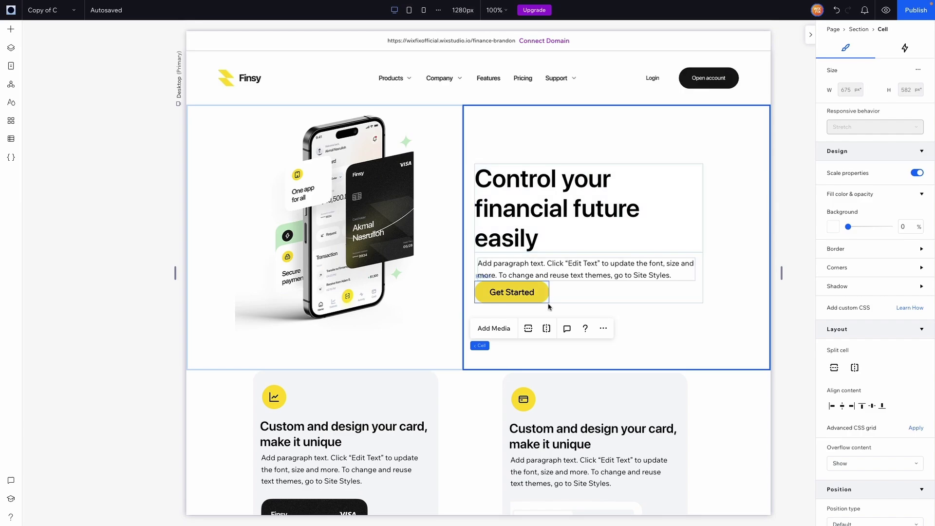
{"action": "mouse_move", "coordinate": [486, 347]}
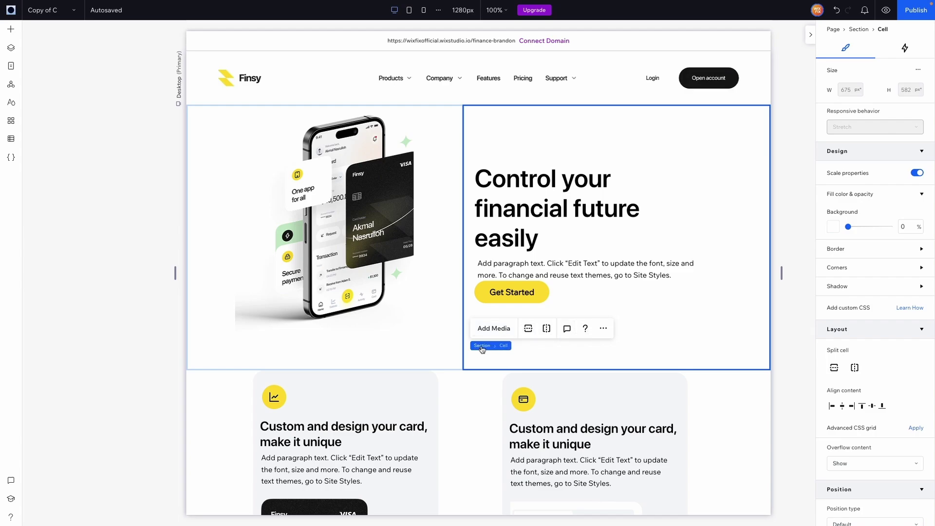
{"action": "left_click", "coordinate": [482, 347]}
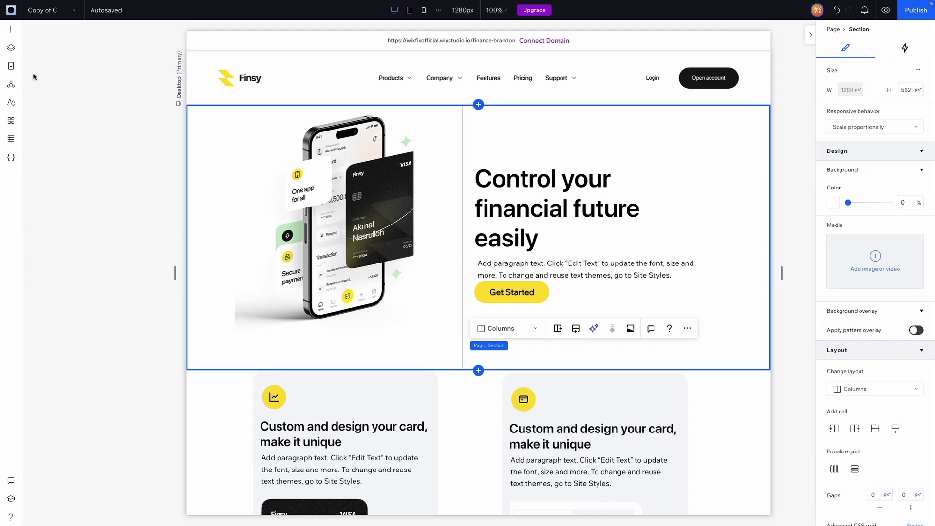
Show the Layers panel and set the hero section height to 900 px, then to 800 px.
{"action": "left_click", "coordinate": [10, 49]}
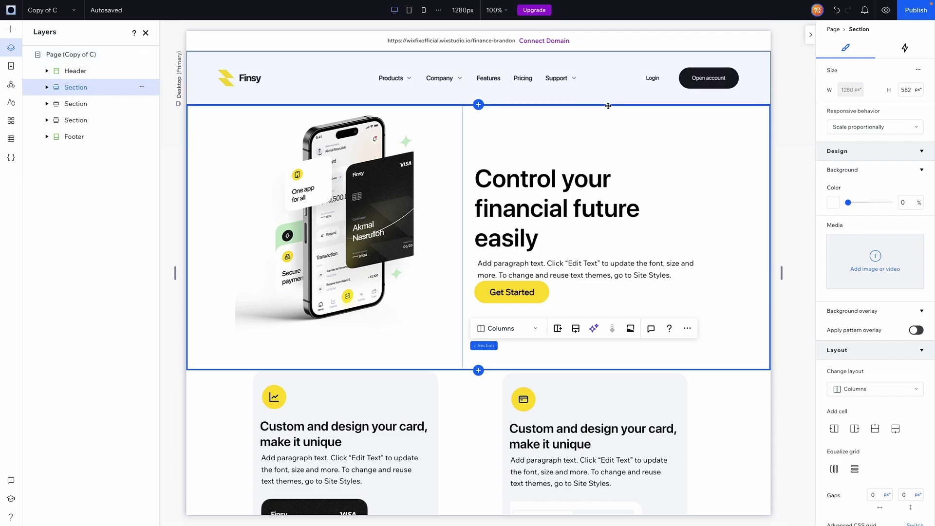
{"action": "left_click", "coordinate": [911, 89]}
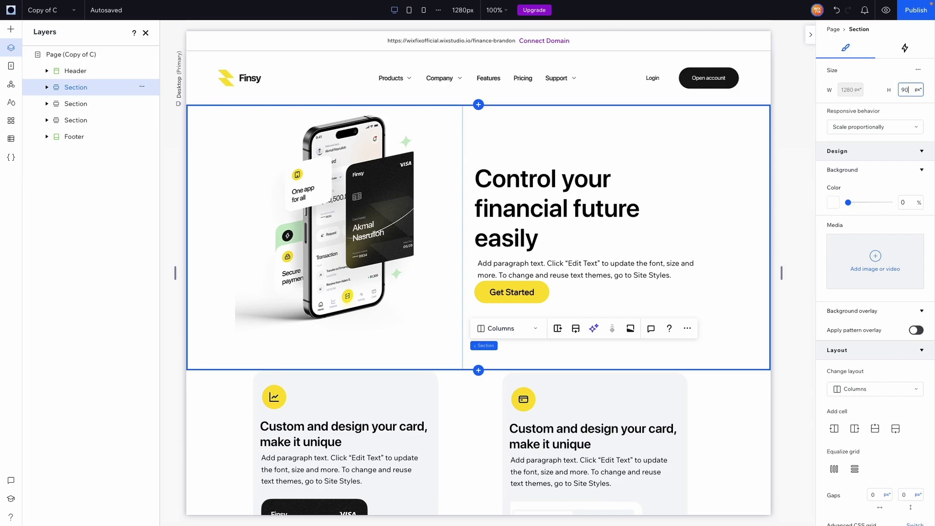
{"action": "key", "text": "Return"}
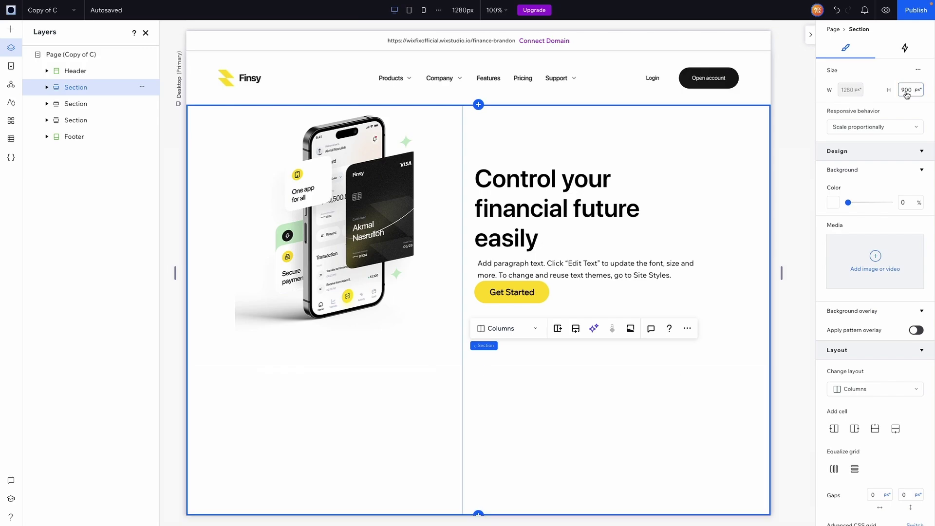
{"action": "left_click", "coordinate": [907, 91]}
{"action": "type", "text": "800"}
{"action": "key", "text": "Return"}
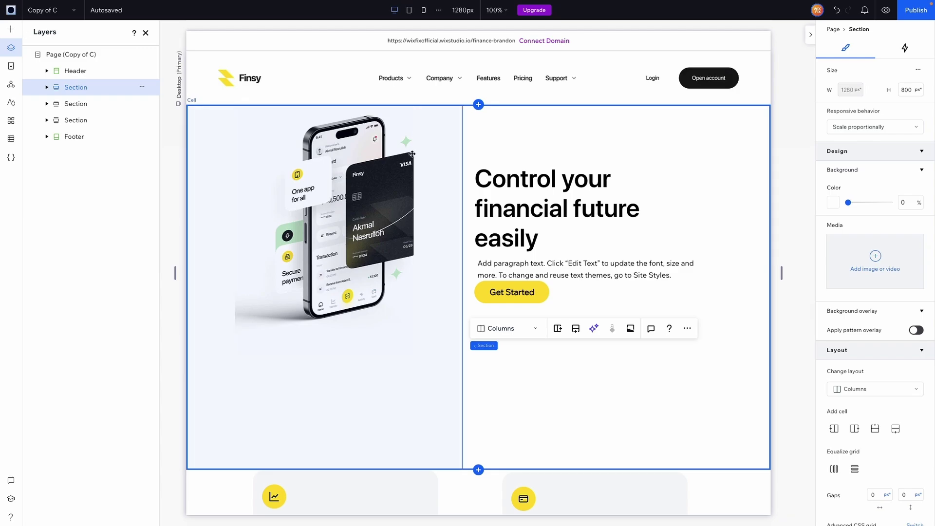
Reset the hero phone image to its original framing in the image settings.
{"action": "left_click", "coordinate": [370, 195]}
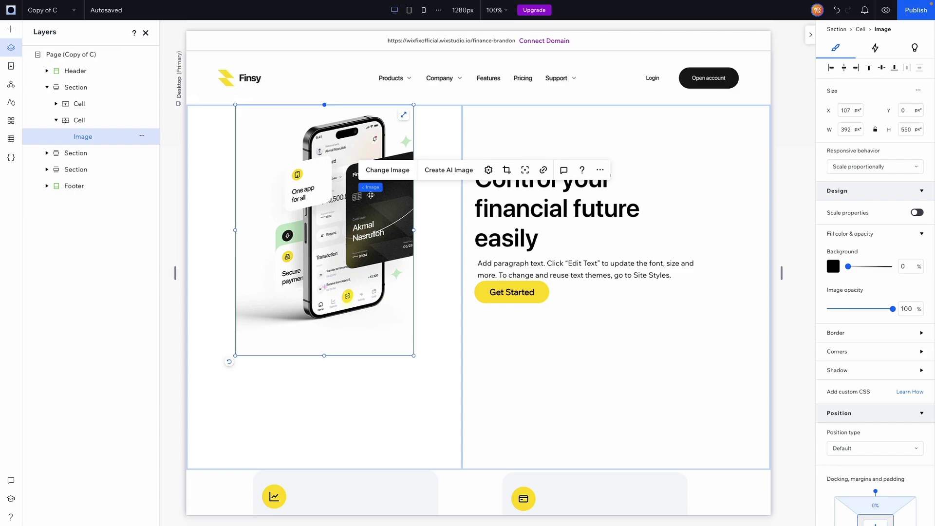
{"action": "left_click", "coordinate": [488, 170]}
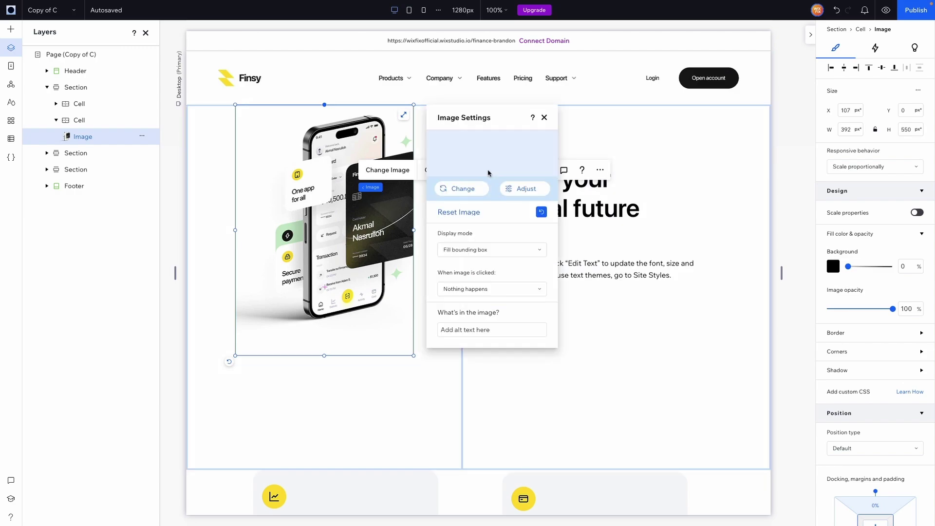
{"action": "left_click", "coordinate": [498, 212]}
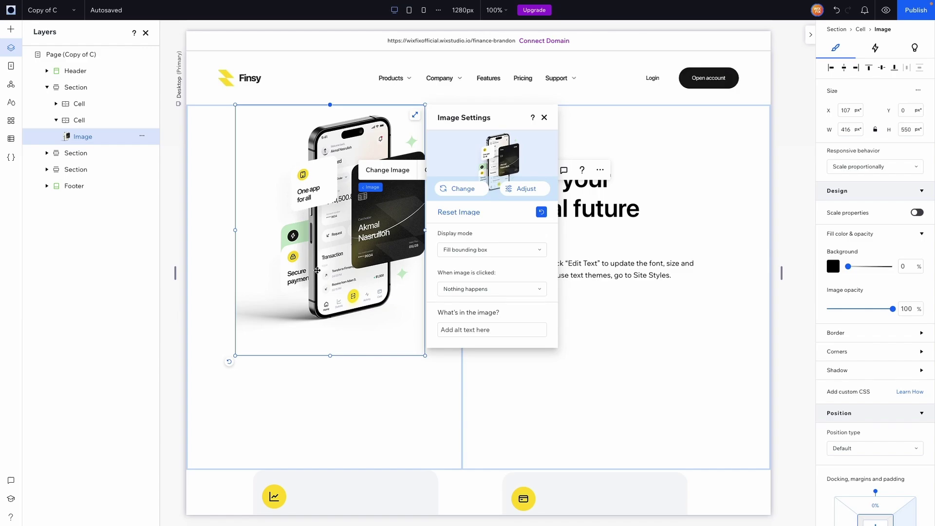
{"action": "left_click", "coordinate": [224, 239]}
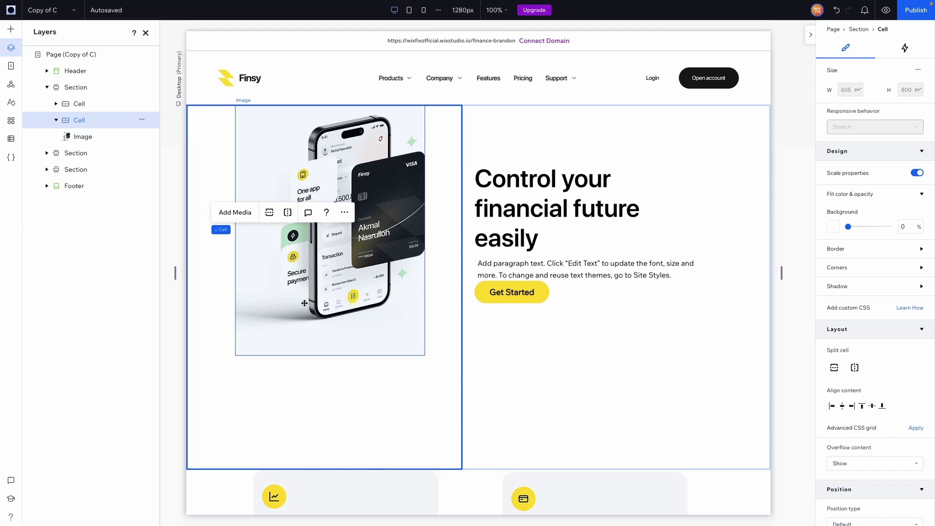
Enlarge the phone image to 515 by 680 px, left-aligned and vertically centred in its cell.
{"action": "left_click", "coordinate": [342, 268]}
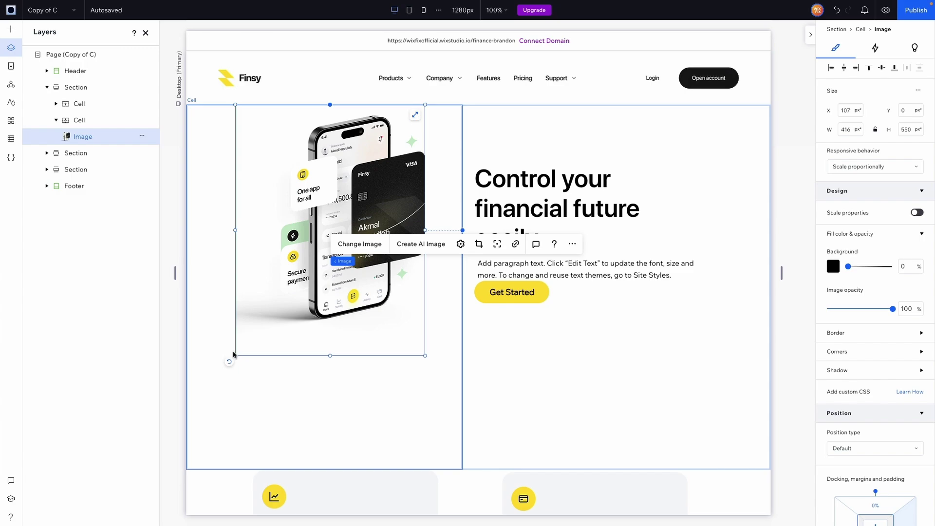
{"action": "left_click_drag", "start_coordinate": [235, 355], "coordinate": [182, 414]}
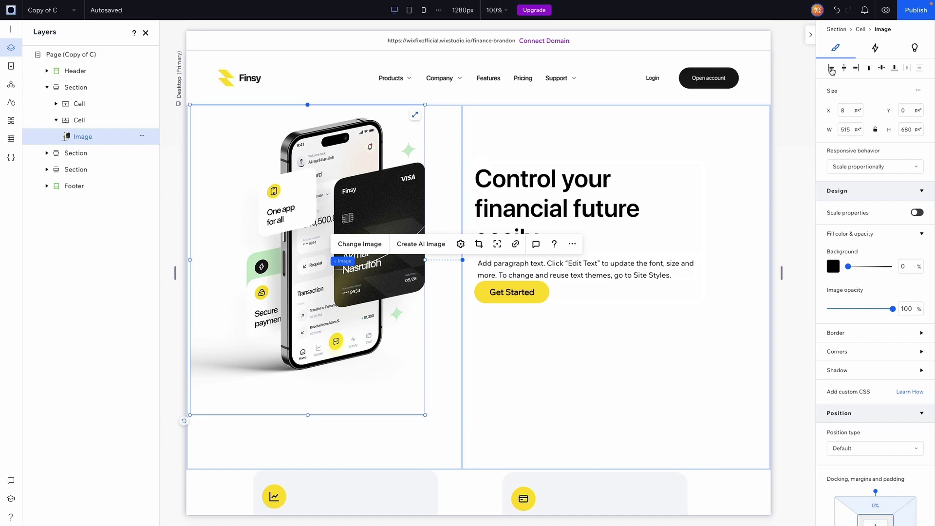
{"action": "left_click", "coordinate": [831, 68]}
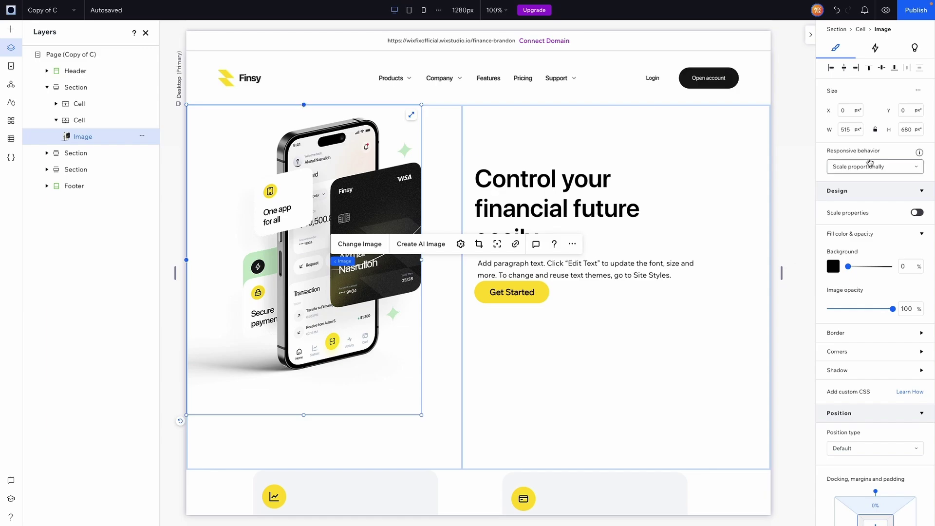
{"action": "left_click", "coordinate": [882, 68]}
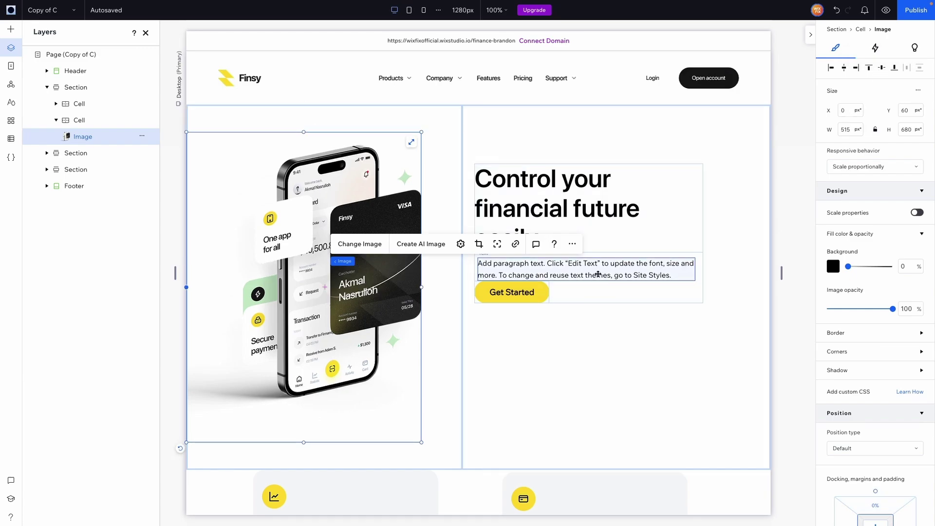
Centre the heading, paragraph and button stack in the right cell with 0% margins.
{"action": "left_click", "coordinate": [618, 255]}
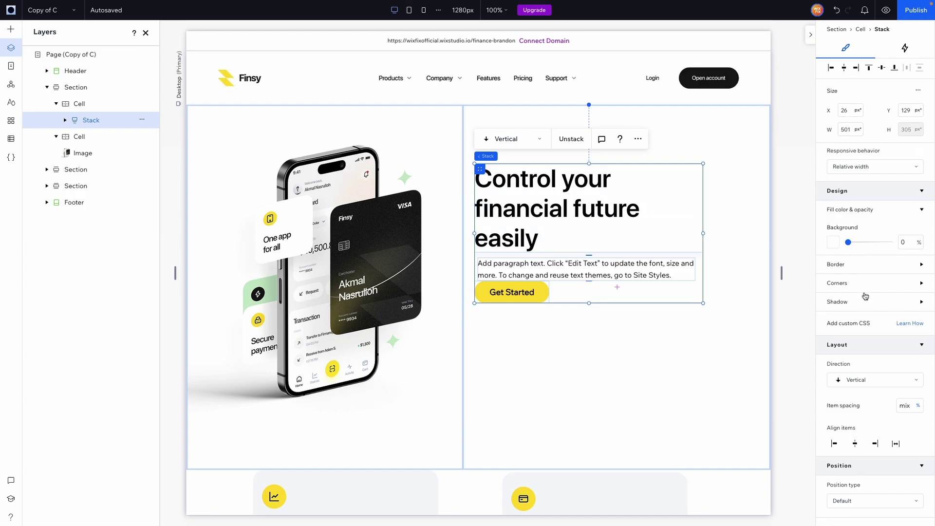
{"action": "scroll", "coordinate": [865, 296], "scroll_direction": "down", "scroll_amount": 4}
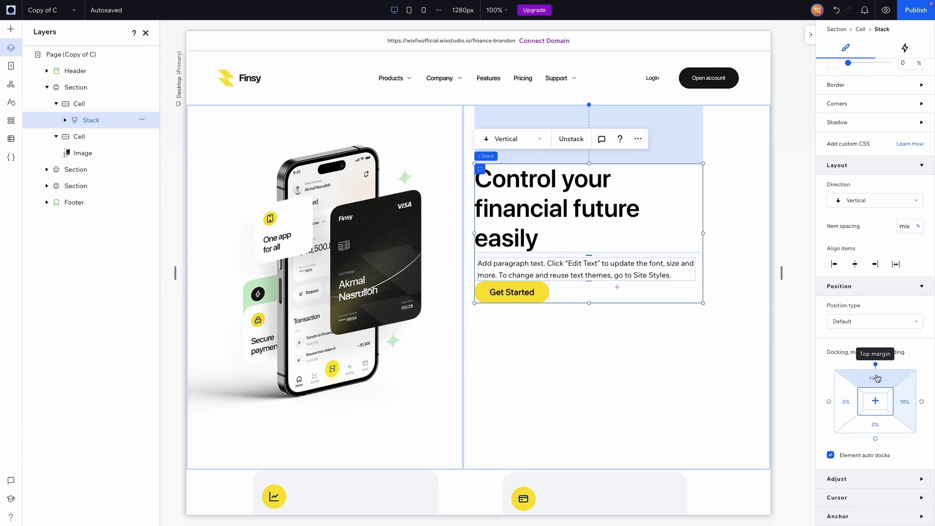
{"action": "left_click", "coordinate": [876, 402]}
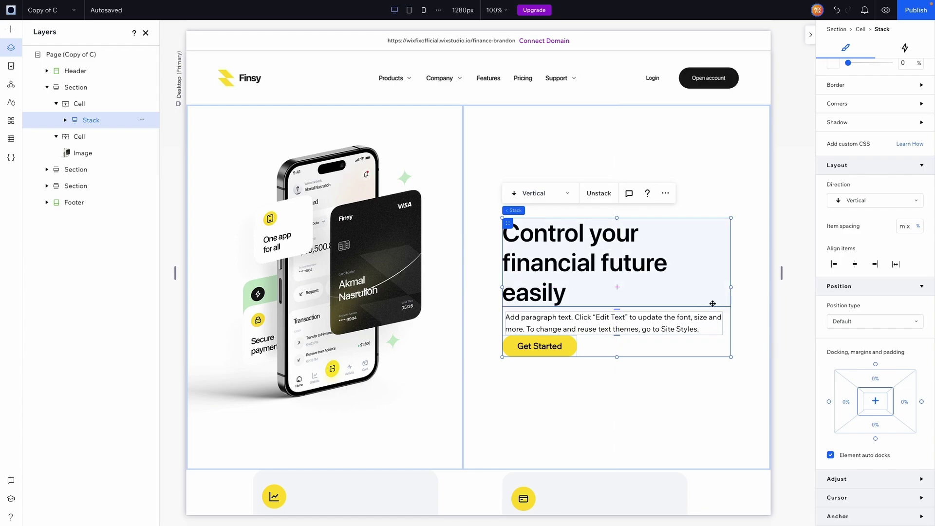
{"action": "left_click", "coordinate": [608, 261]}
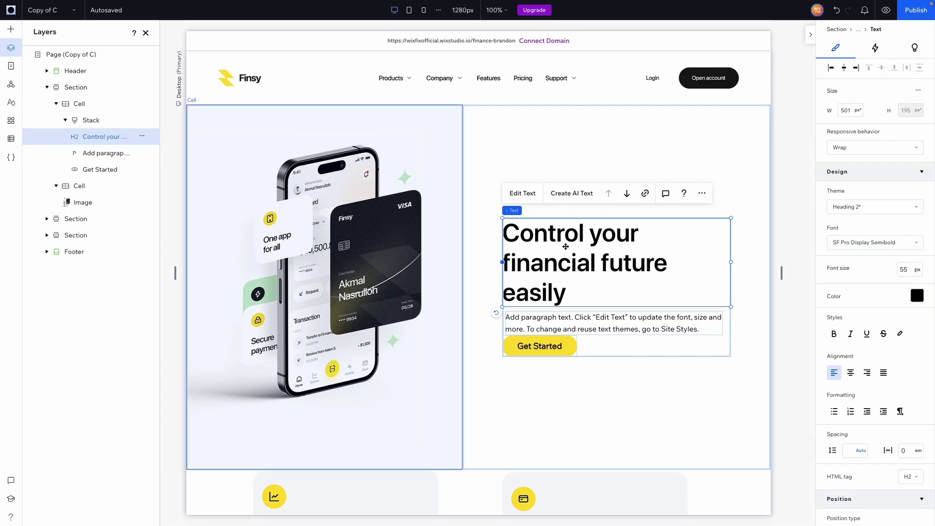
Enlarge the heading 'Control your financial future easily' from 55 px to 72 px.
{"action": "left_click", "coordinate": [911, 270]}
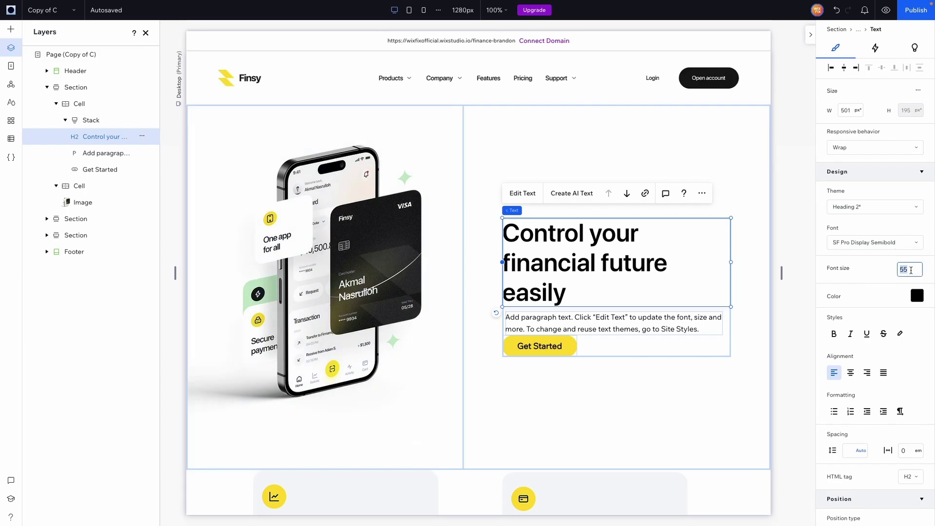
{"action": "type", "text": "72"}
{"action": "key", "text": "Return"}
{"action": "left_click", "coordinate": [666, 342]}
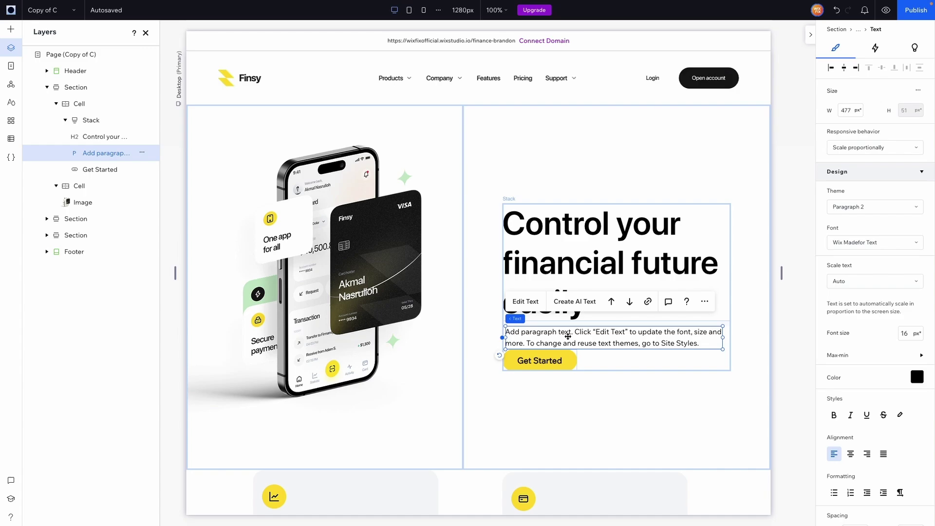
Left-align the hero paragraph and change its text colour to gray #949494.
{"action": "left_click", "coordinate": [832, 70]}
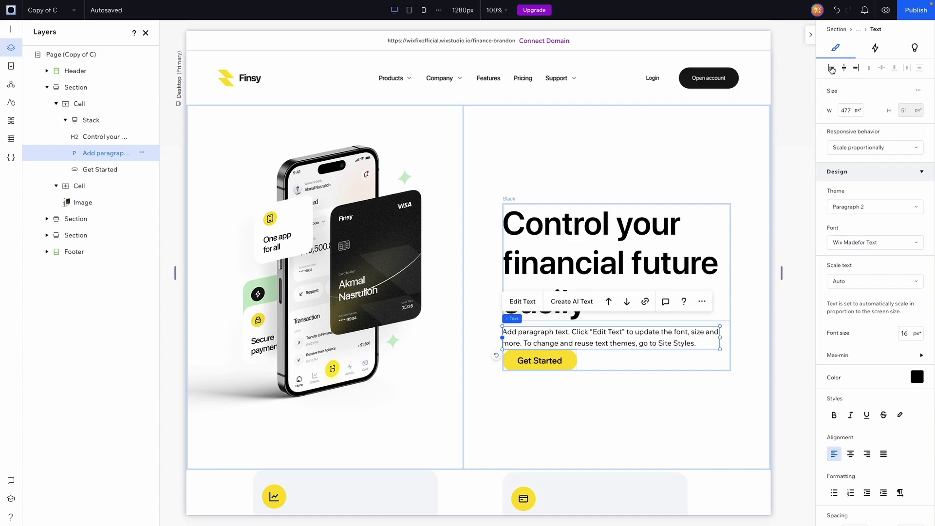
{"action": "scroll", "coordinate": [871, 292], "scroll_direction": "down", "scroll_amount": 5}
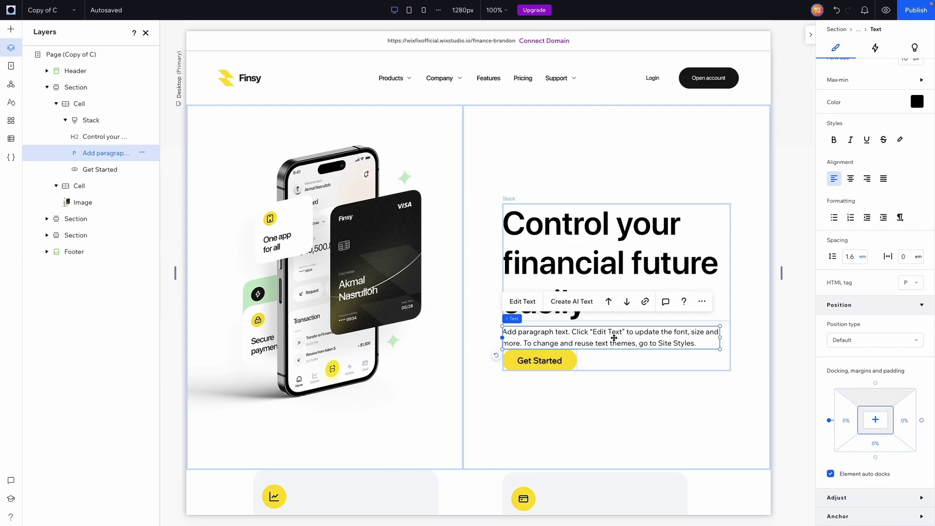
{"action": "left_click", "coordinate": [916, 104]}
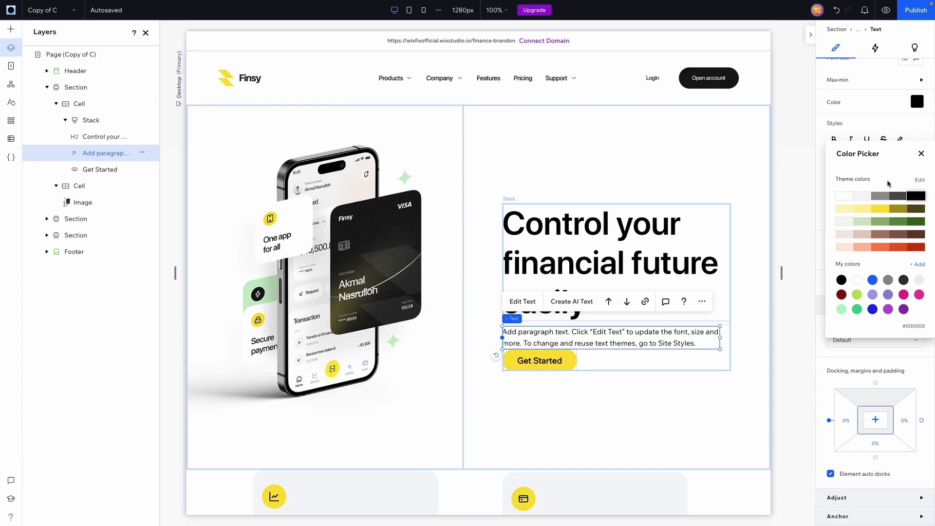
{"action": "left_click", "coordinate": [880, 196]}
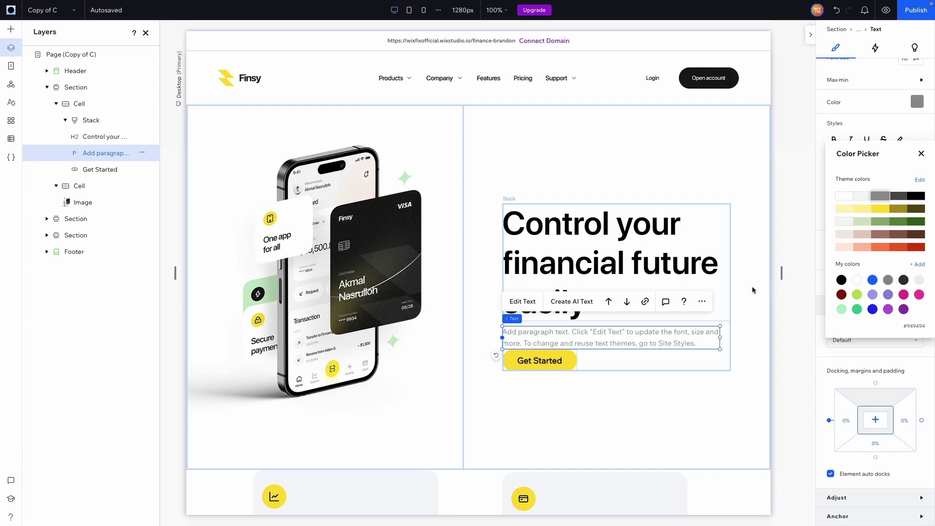
{"action": "left_click", "coordinate": [587, 244]}
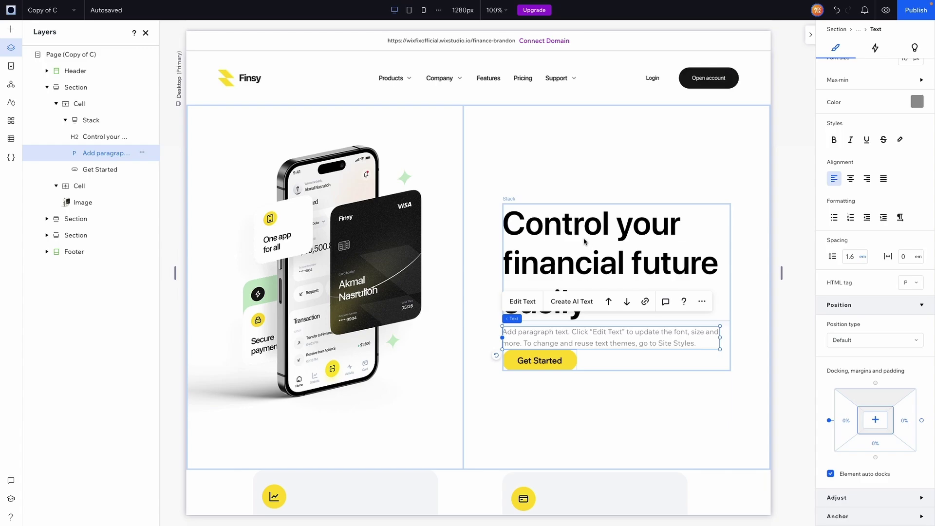
{"action": "left_click", "coordinate": [541, 234]}
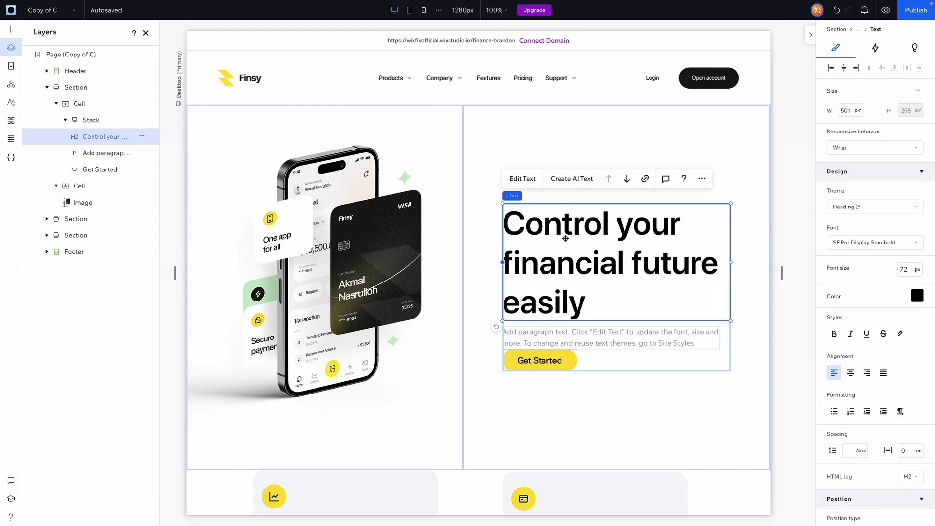
Give the Get Started label 16 px Wix Madefor Text Bold and narrow the button to 136 px.
{"action": "left_click", "coordinate": [553, 360]}
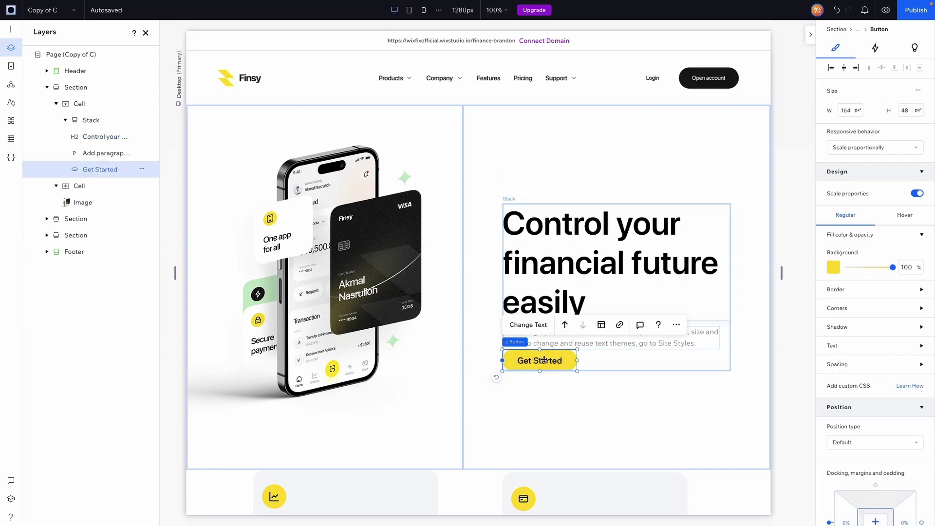
{"action": "left_click", "coordinate": [845, 350]}
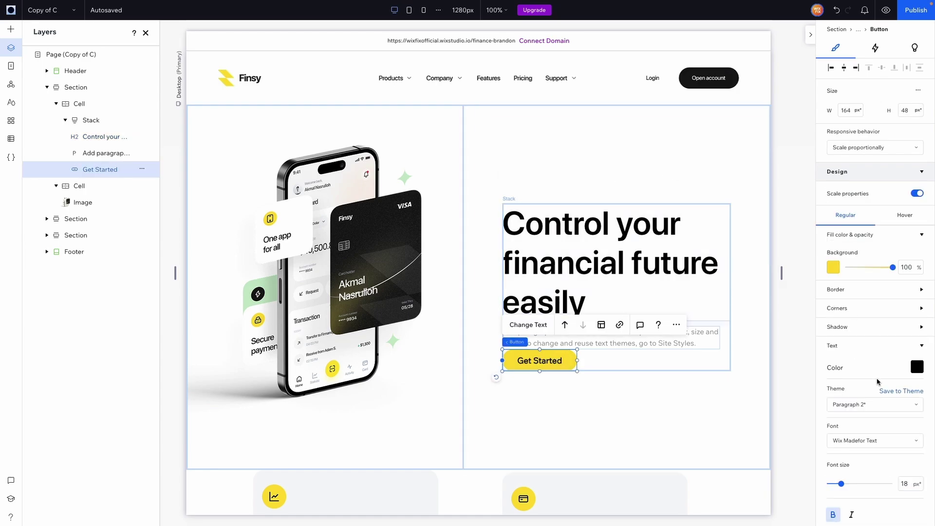
{"action": "left_click", "coordinate": [908, 484]}
{"action": "type", "text": "16"}
{"action": "key", "text": "Return"}
{"action": "left_click", "coordinate": [876, 441]}
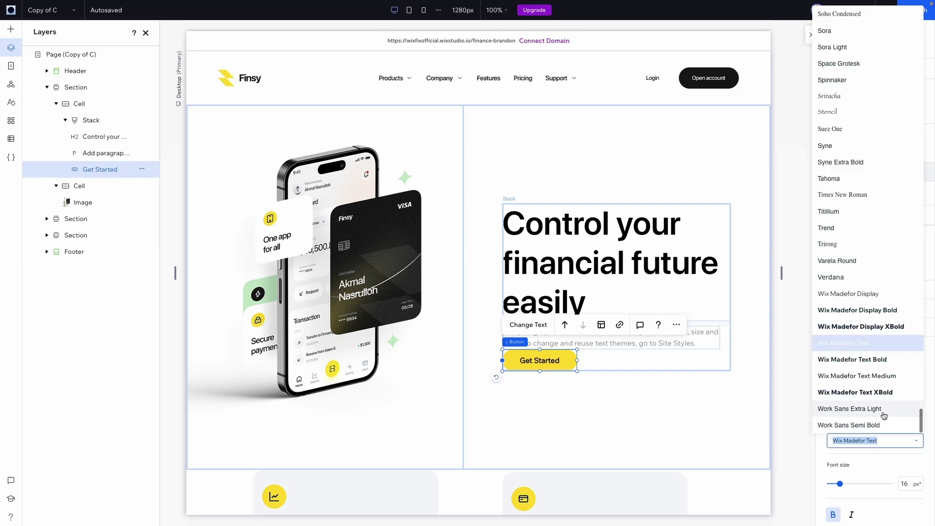
{"action": "left_click", "coordinate": [876, 361]}
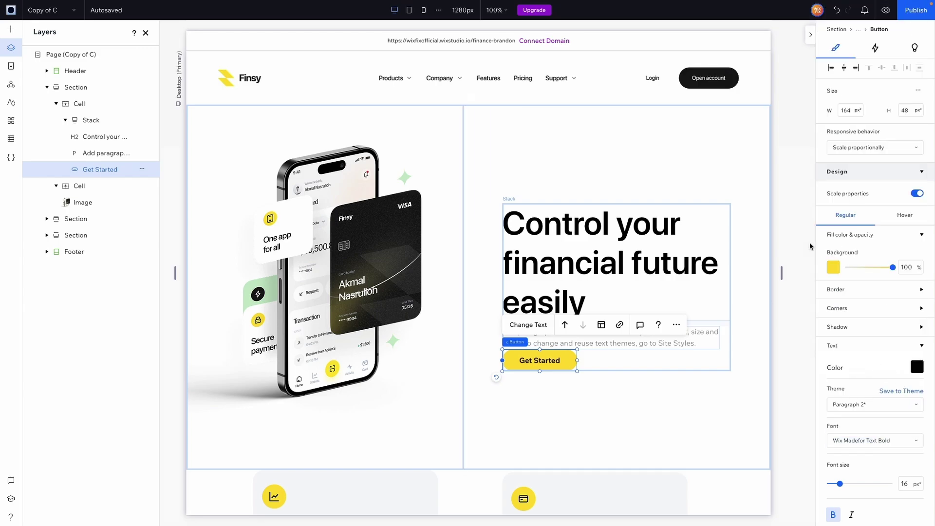
{"action": "left_click_drag", "start_coordinate": [578, 360], "coordinate": [565, 362]}
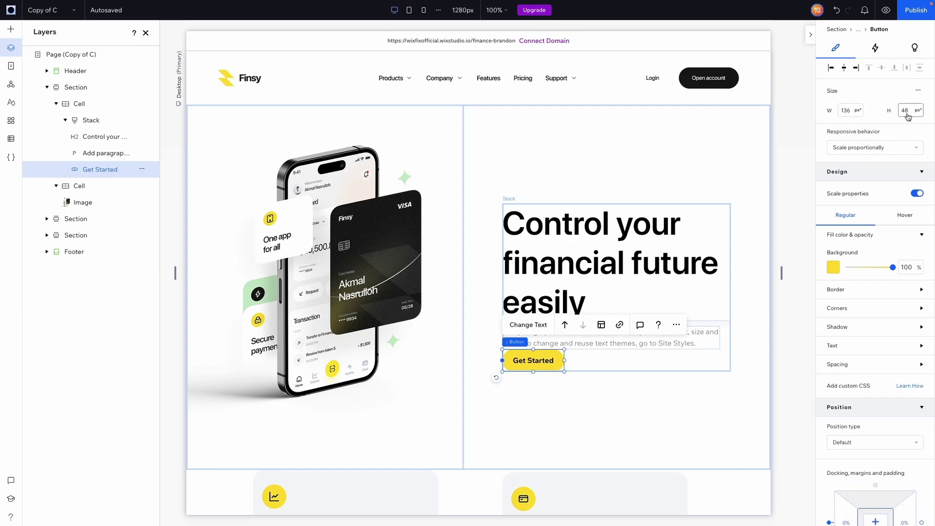
{"action": "left_click", "coordinate": [547, 345]}
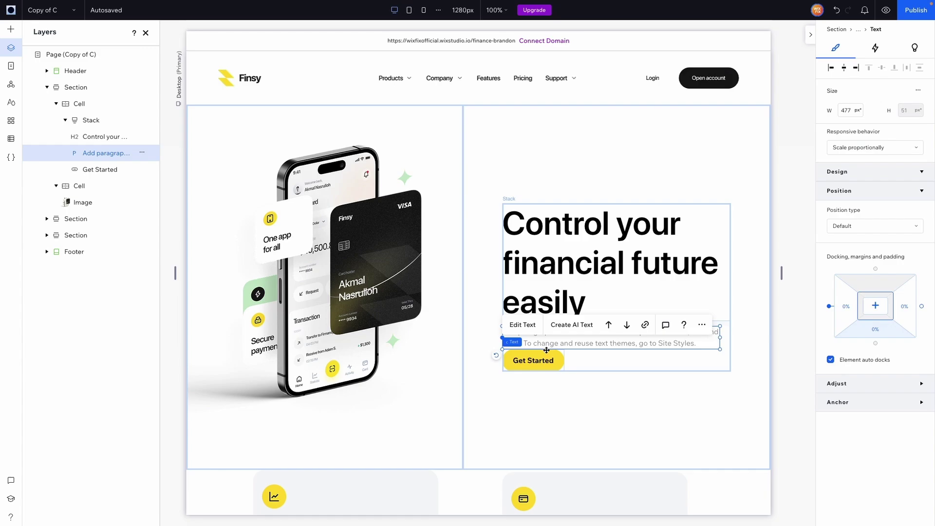